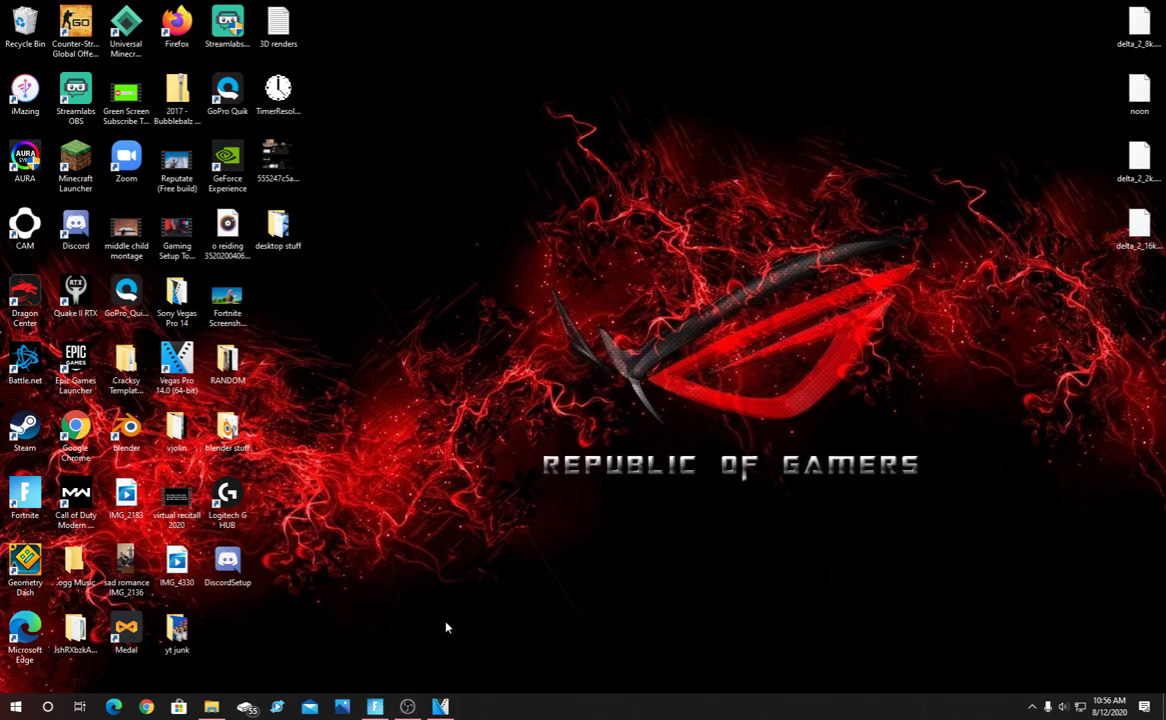
Open Task Manager and display the detailed list of running processes
{"action": "key", "text": "super"}
{"action": "type", "text": "task"}
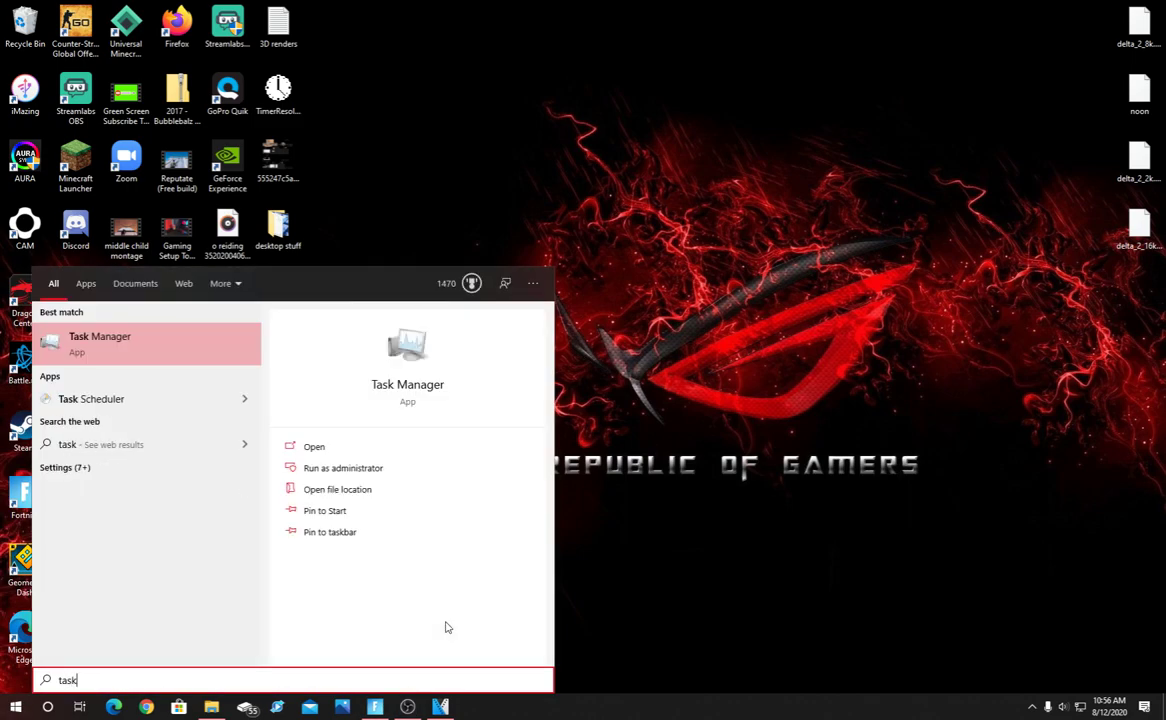
{"action": "left_click", "coordinate": [170, 355]}
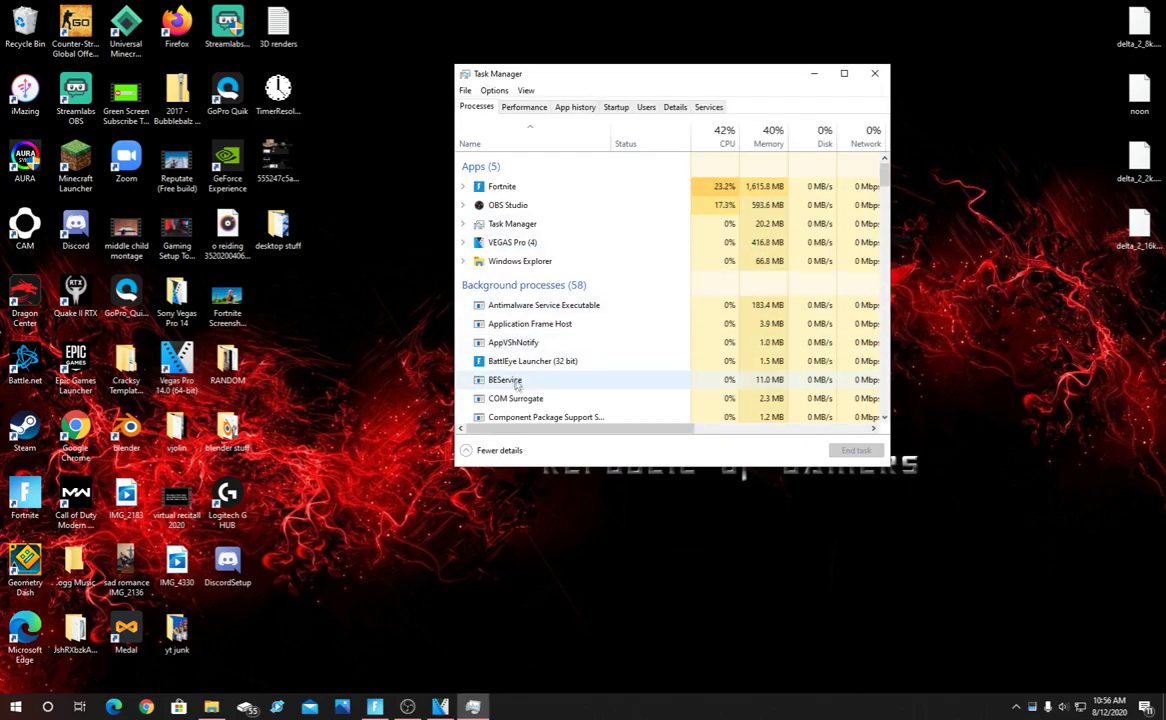
{"action": "left_click", "coordinate": [497, 450]}
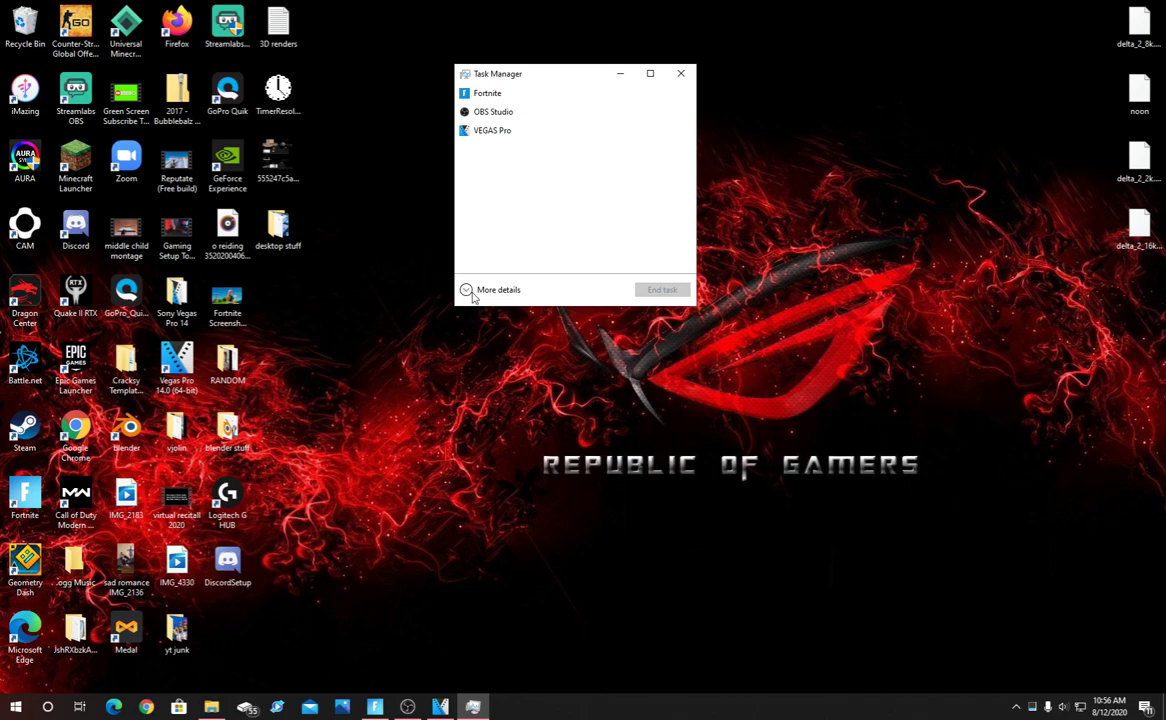
{"action": "left_click", "coordinate": [474, 292]}
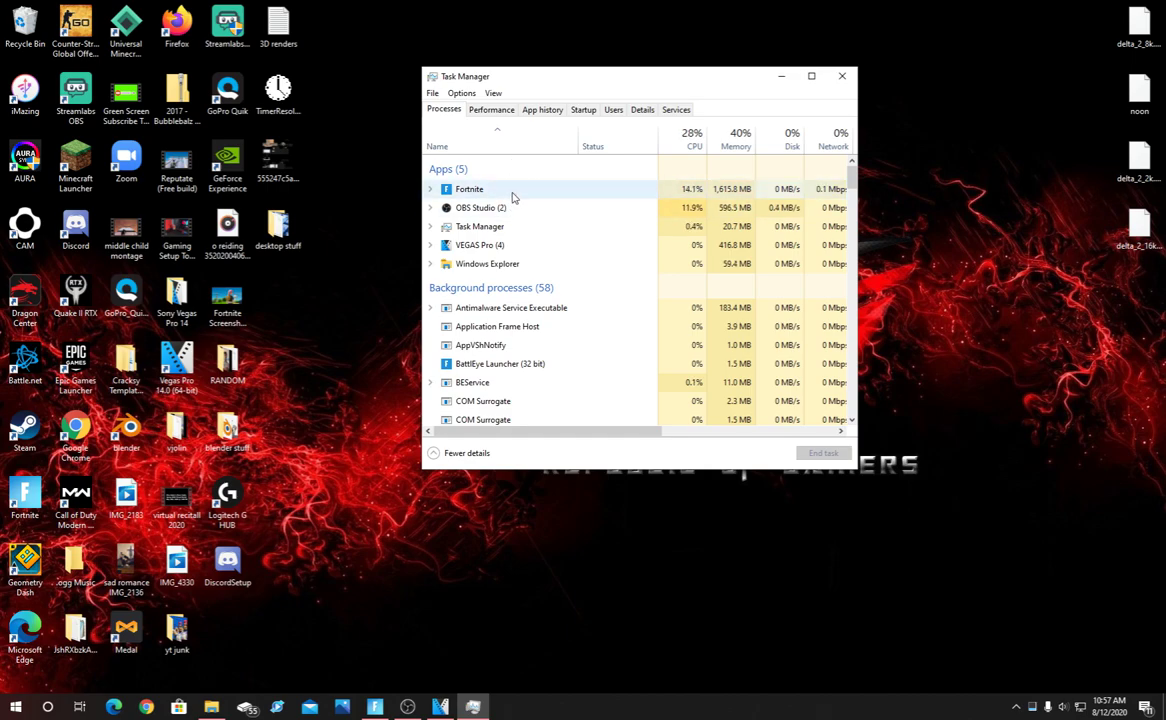
Go to Fortnite's process details and set the priority of its main FortniteClient process to High
{"action": "right_click", "coordinate": [513, 197]}
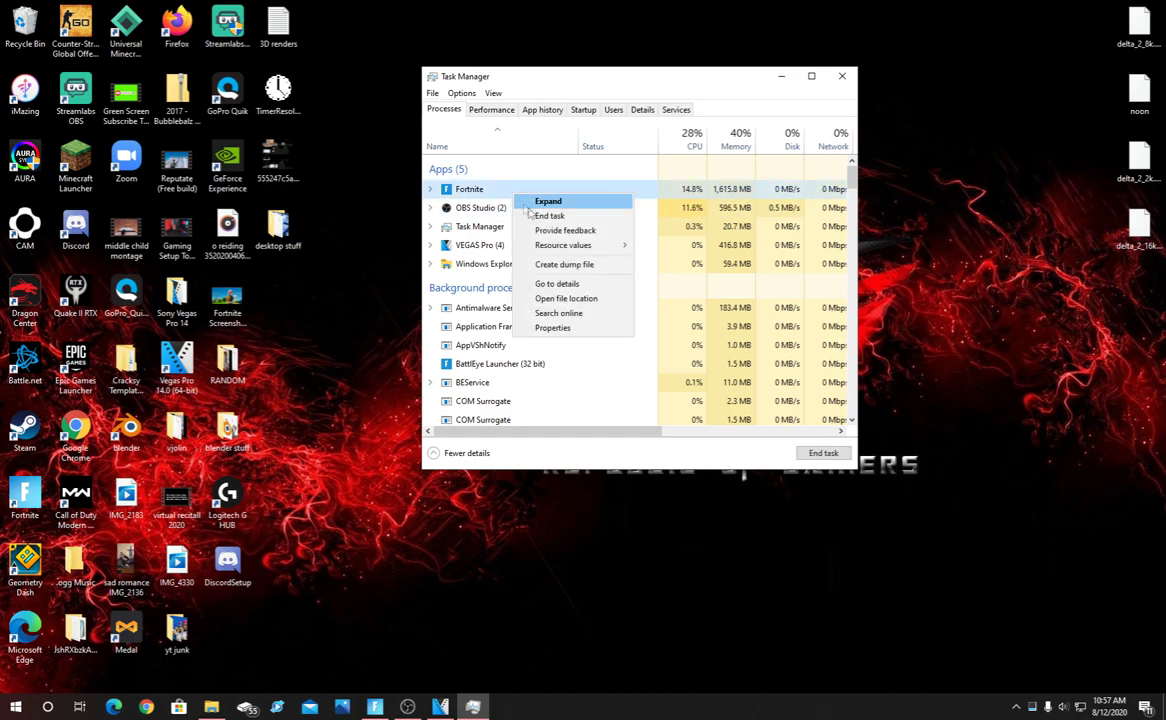
{"action": "left_click", "coordinate": [565, 287]}
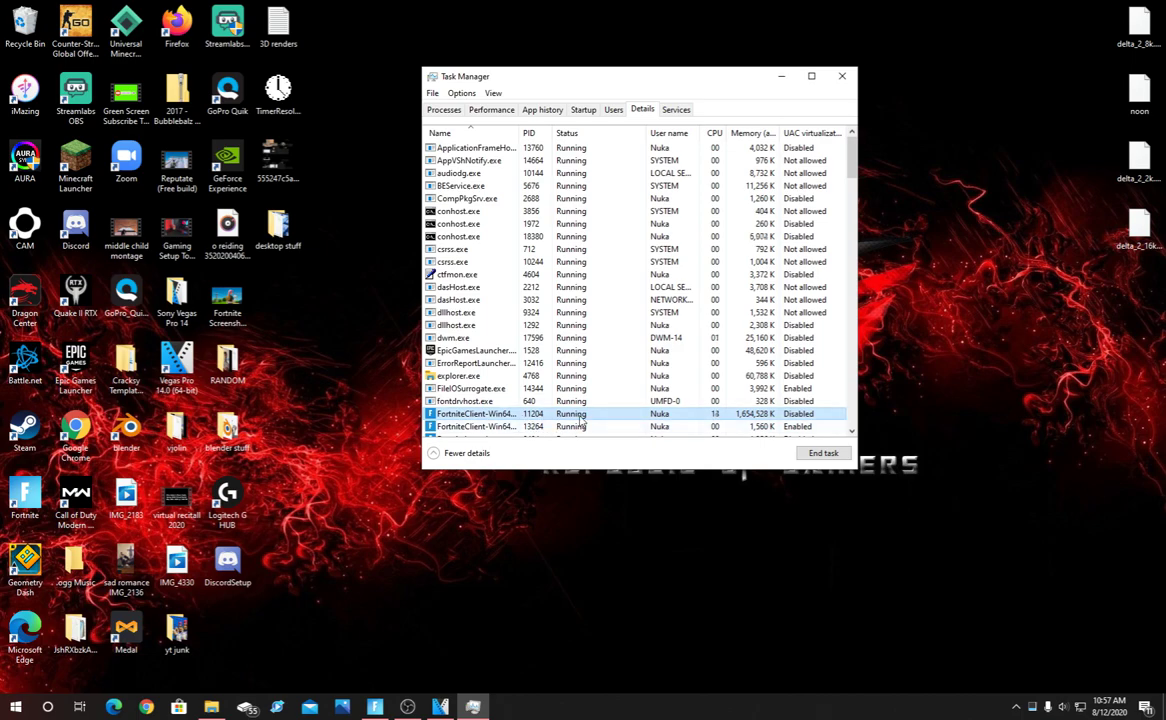
{"action": "scroll", "coordinate": [853, 160], "scroll_direction": "down", "scroll_amount": 5}
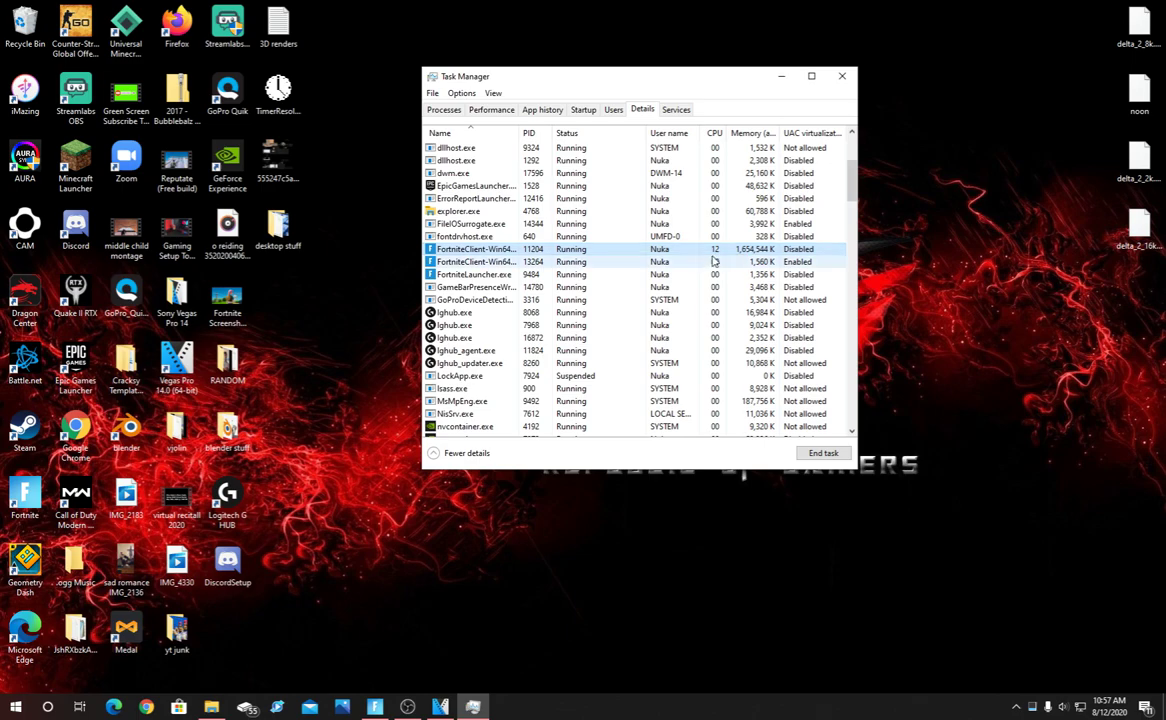
{"action": "right_click", "coordinate": [500, 254]}
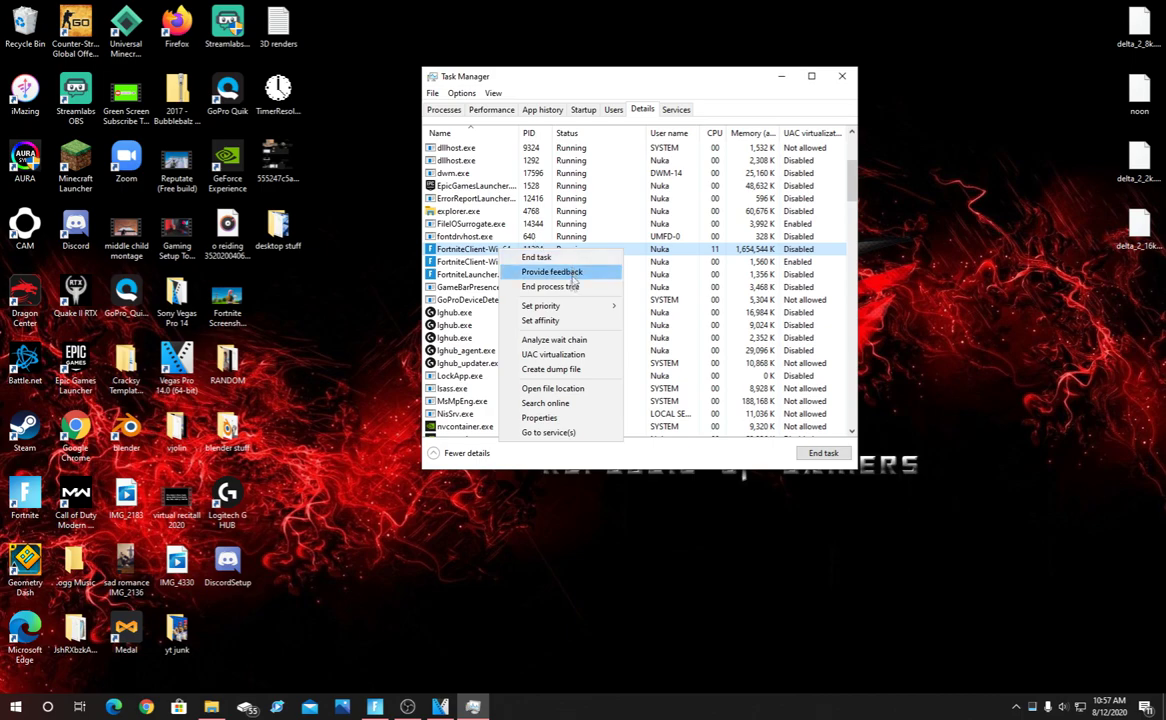
{"action": "mouse_move", "coordinate": [558, 307]}
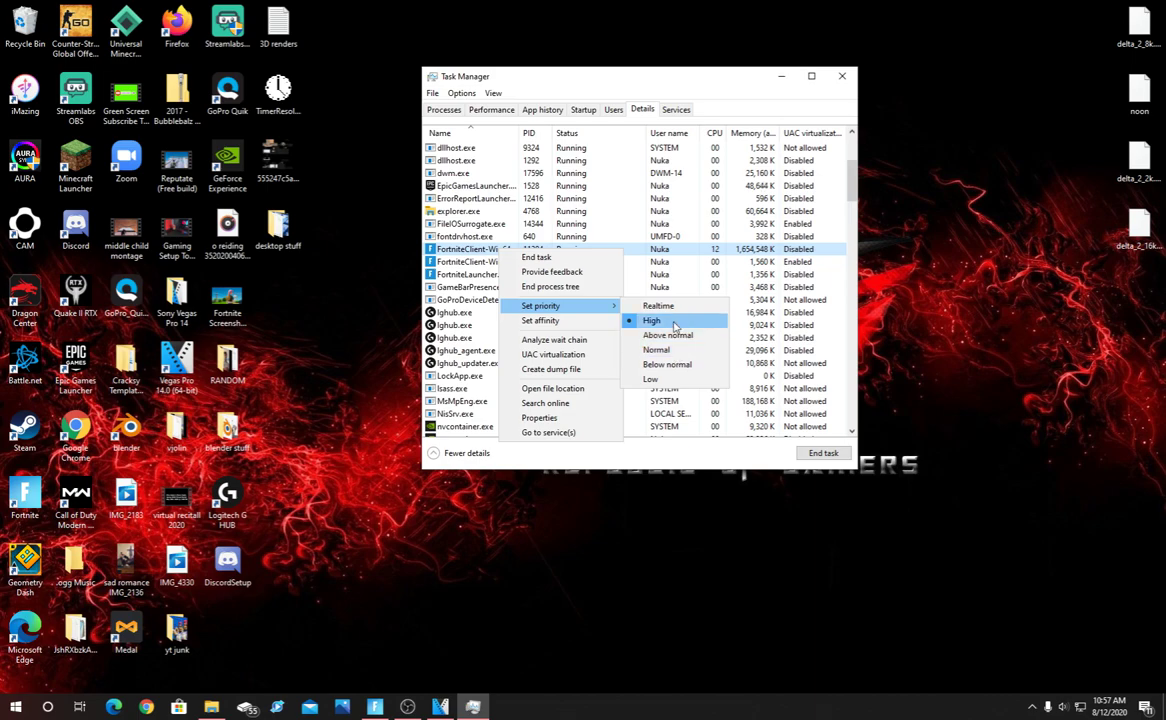
{"action": "left_click", "coordinate": [666, 329]}
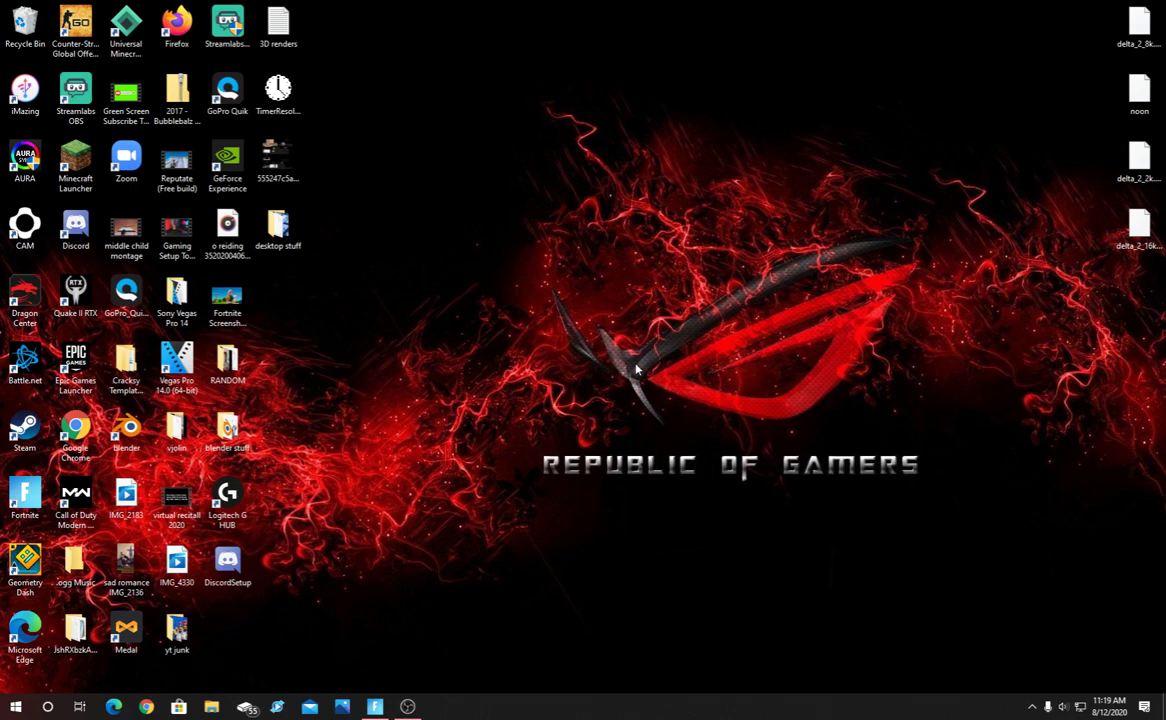
Find the Windows Game bar settings and turn off recording game clips, screenshots and broadcasting using Game bar
{"action": "key", "text": "super"}
{"action": "key", "text": "super"}
{"action": "key", "text": "super"}
{"action": "type", "text": "gamebar"}
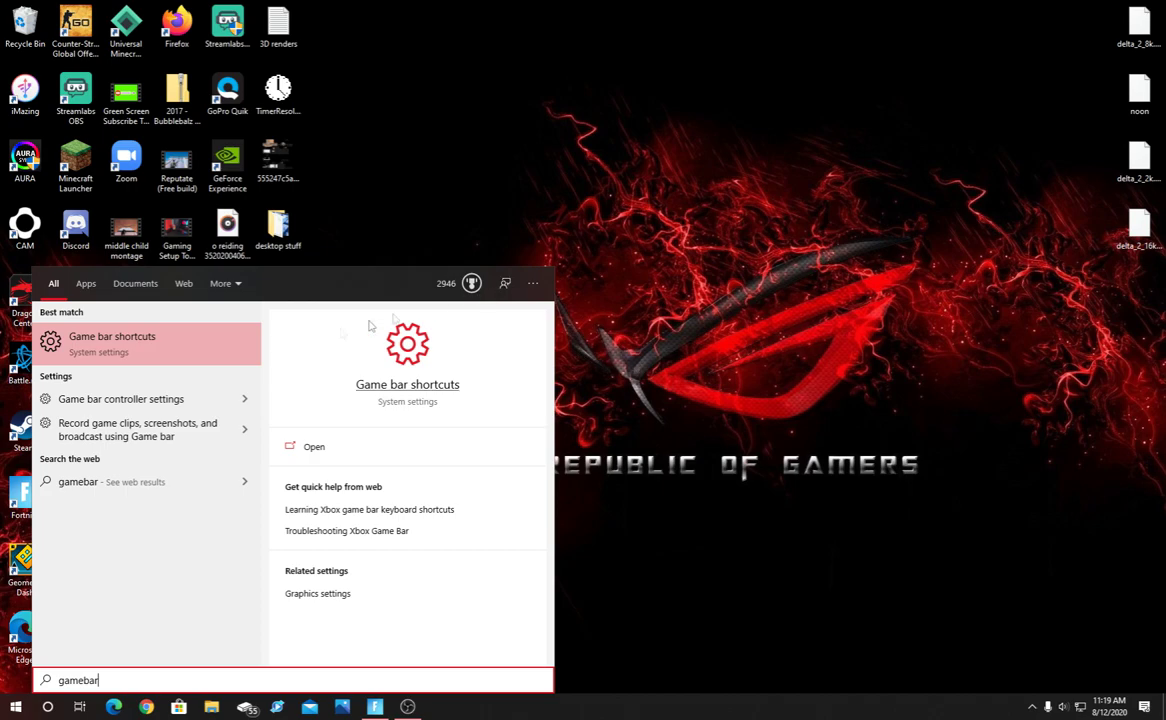
{"action": "left_click", "coordinate": [108, 346]}
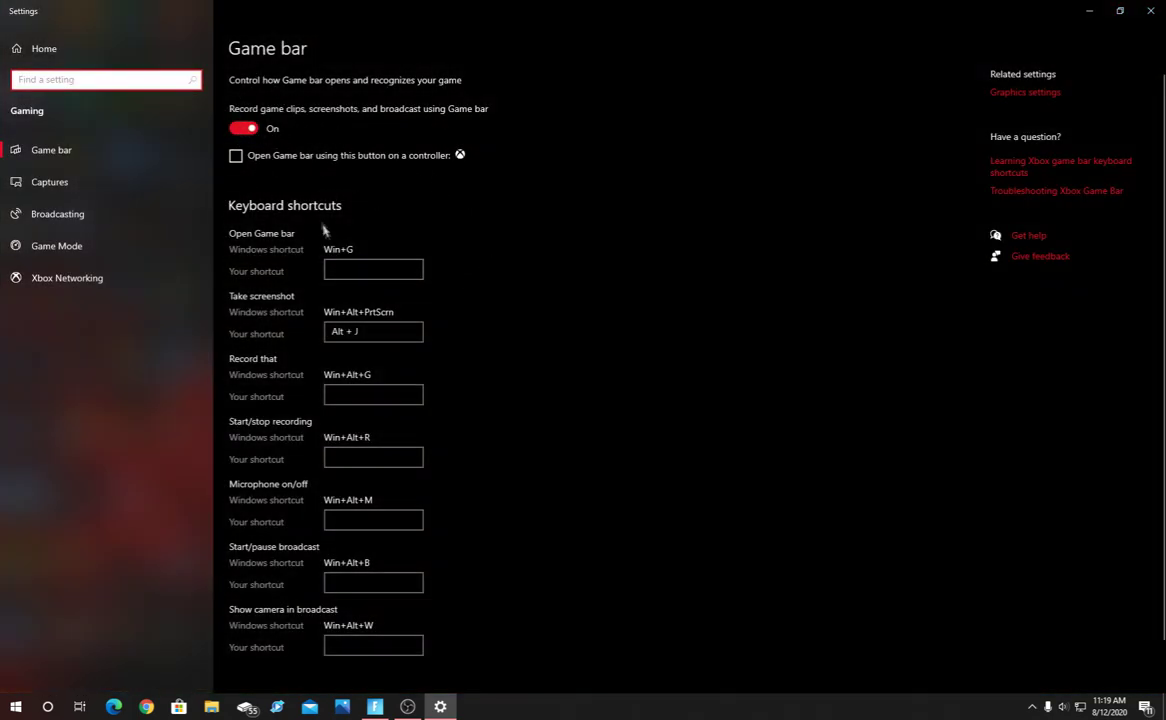
{"action": "left_click", "coordinate": [250, 129]}
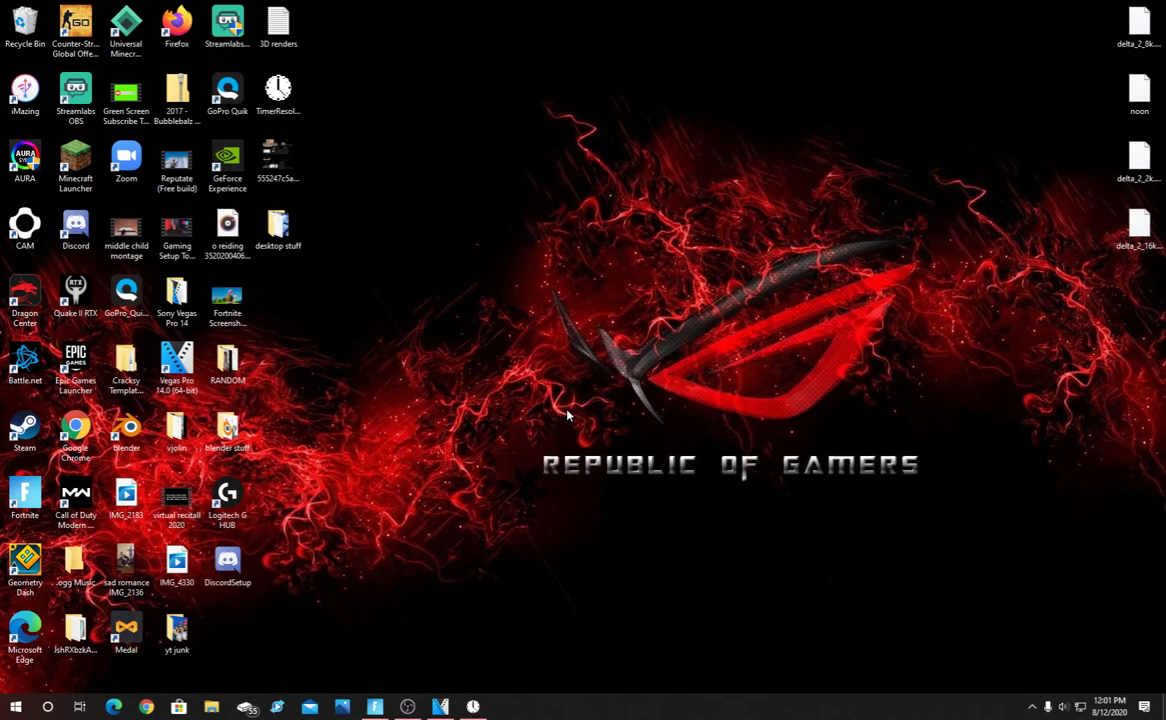
Open the advanced power settings through the power plan editor and bring up the choice of power plans
{"action": "key", "text": "super"}
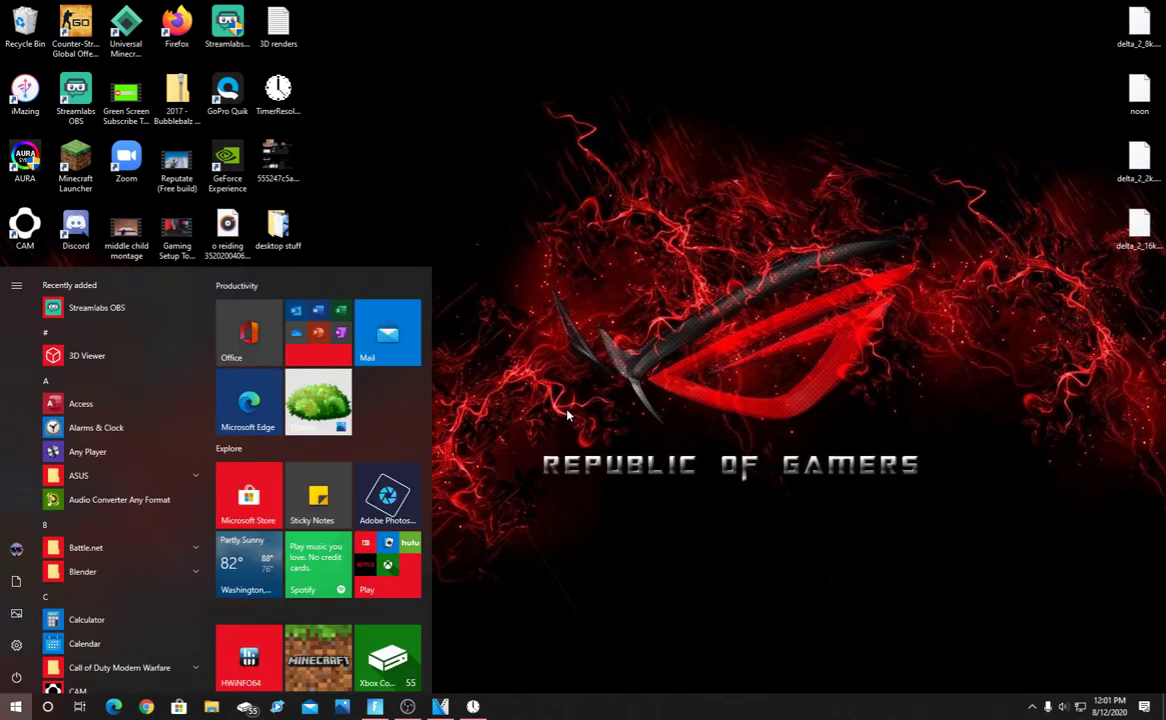
{"action": "type", "text": "power"}
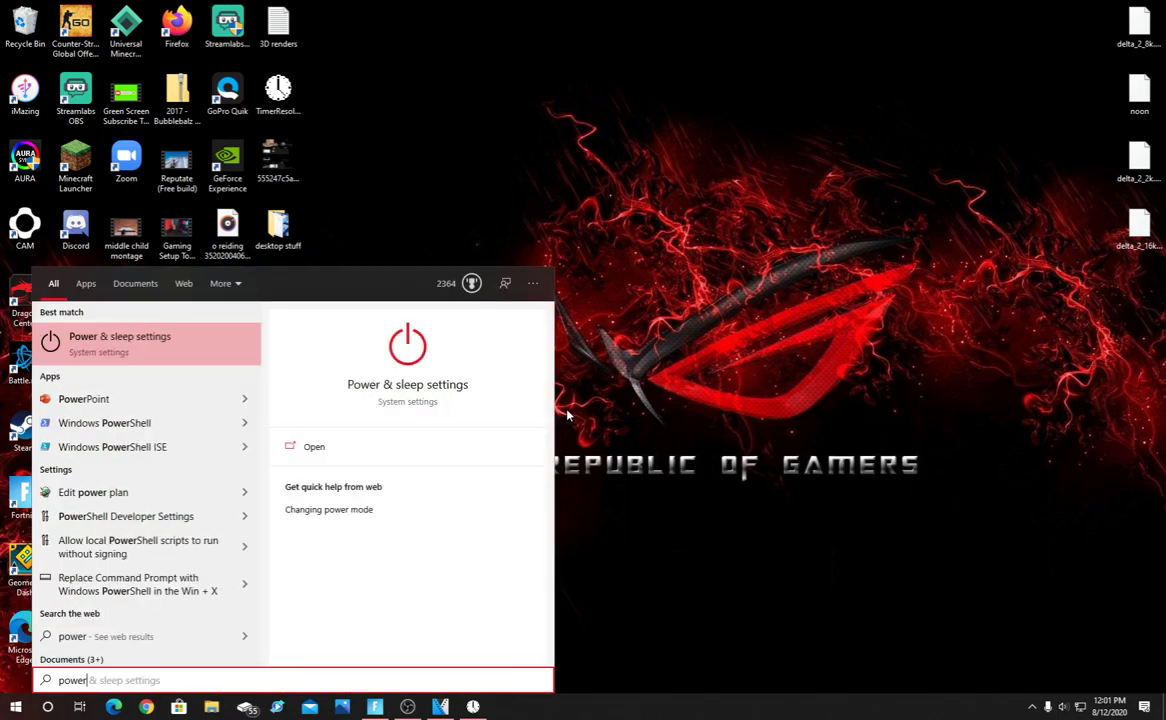
{"action": "type", "text": " plan"}
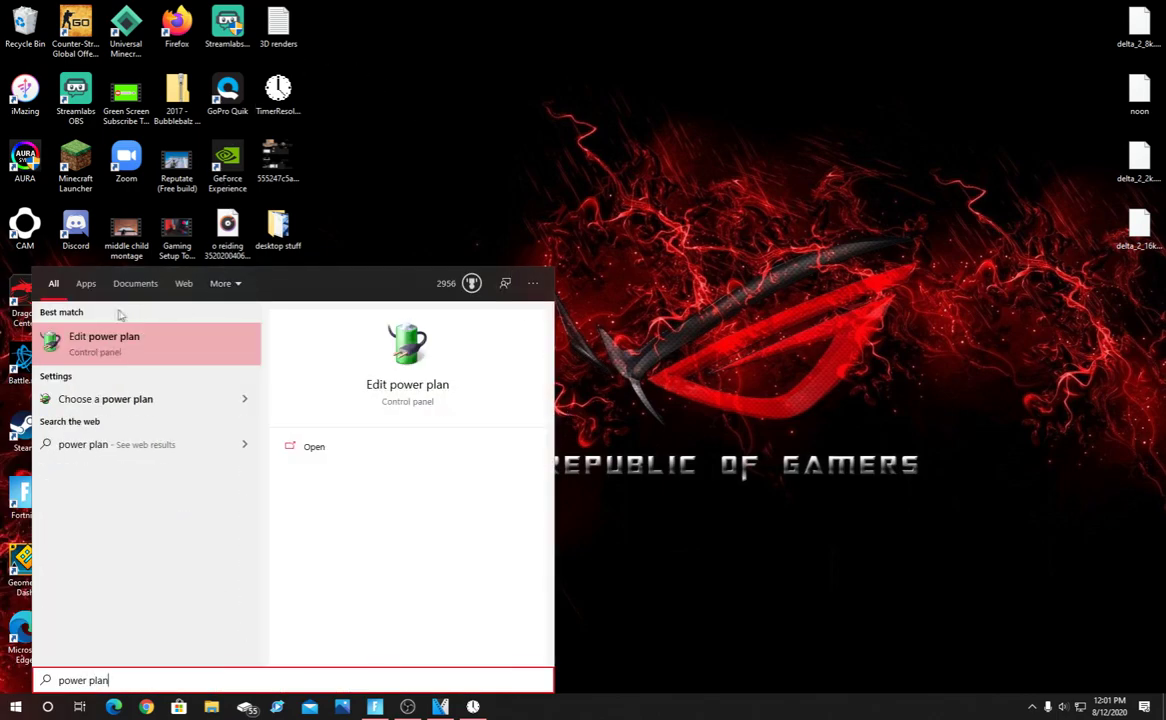
{"action": "left_click", "coordinate": [92, 342]}
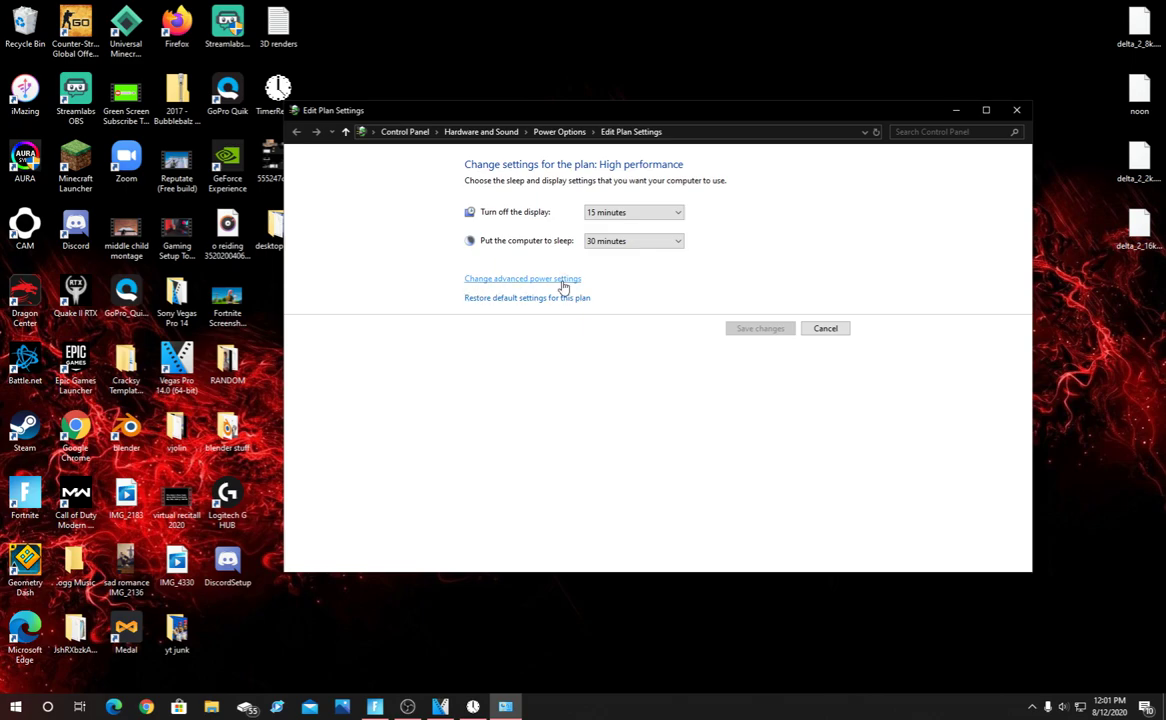
{"action": "left_click", "coordinate": [563, 287]}
{"action": "left_click_drag", "start_coordinate": [252, 148], "coordinate": [305, 146]}
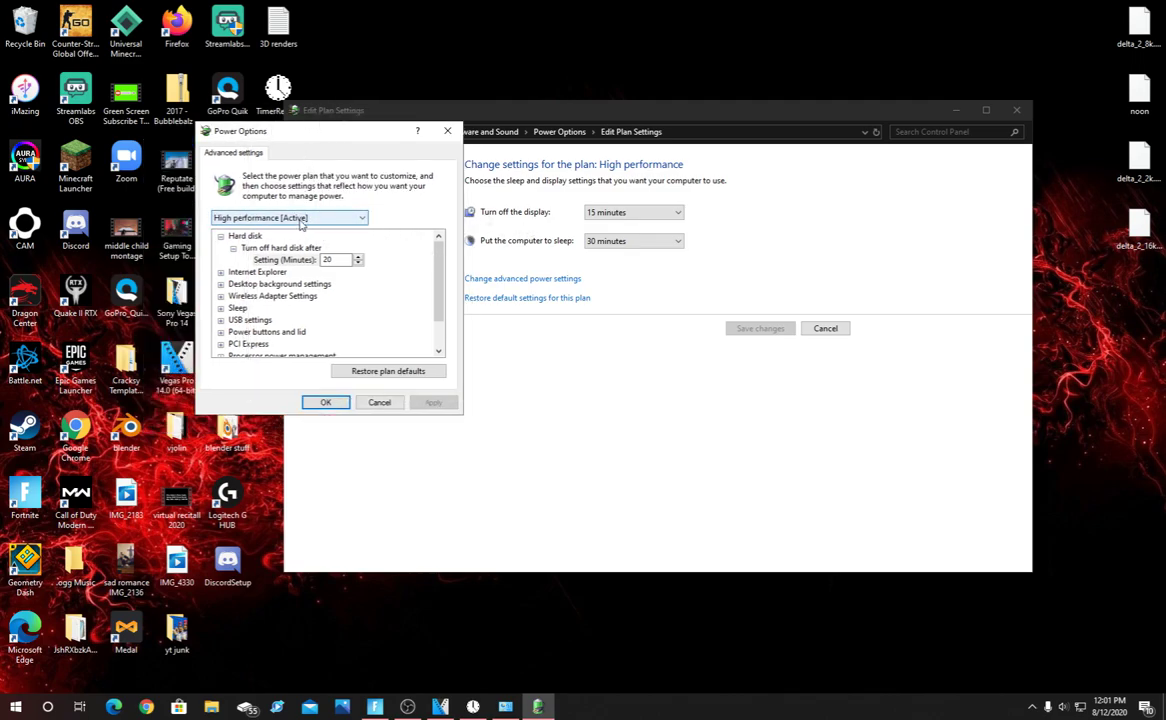
{"action": "left_click", "coordinate": [300, 220]}
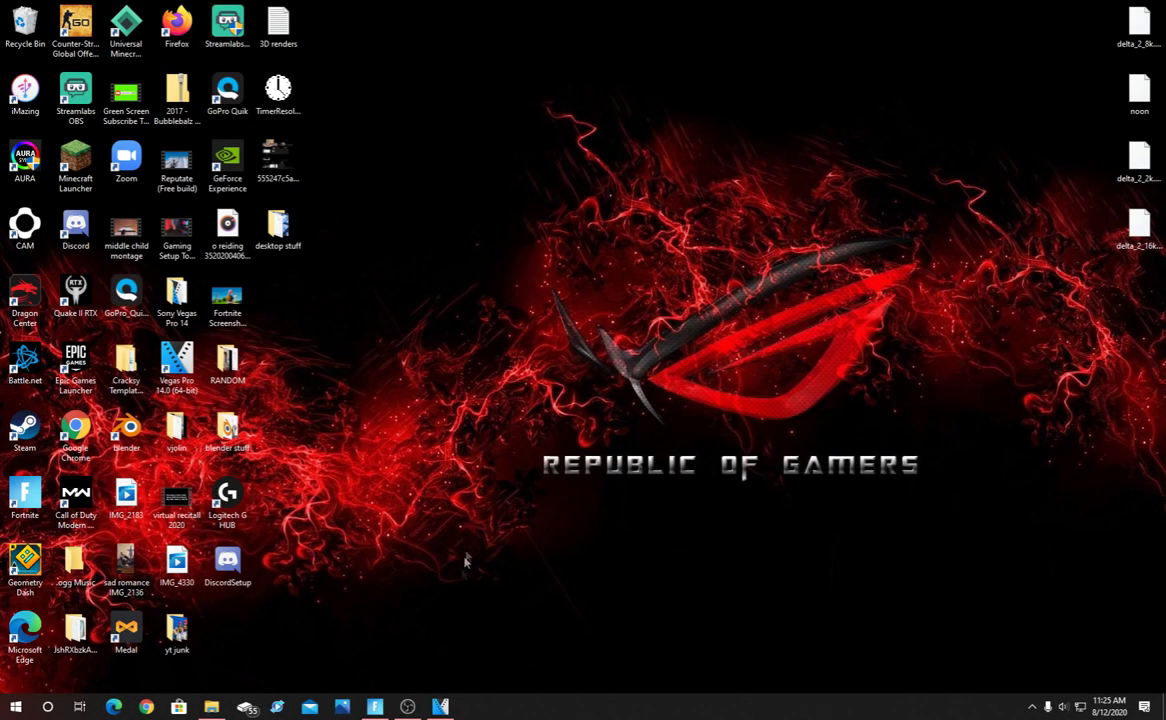
Bring the running Fortnite game to the front and exit the Epic Games Launcher running in the background
{"action": "left_click", "coordinate": [374, 707]}
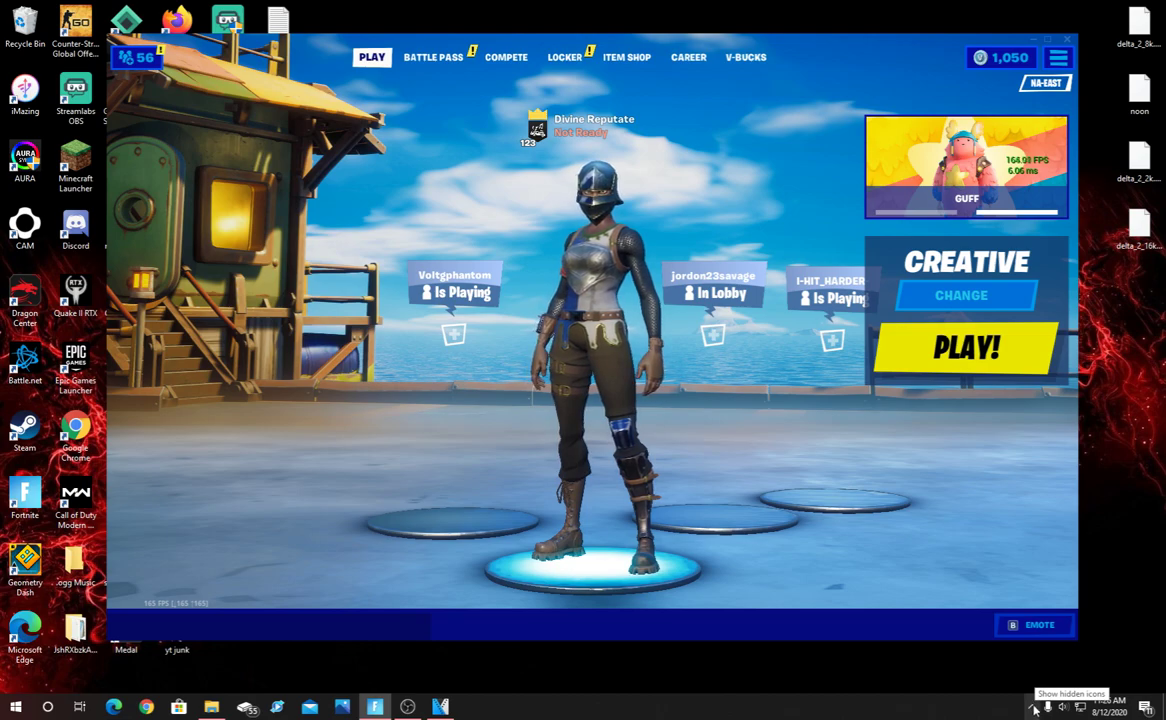
{"action": "left_click", "coordinate": [1034, 707]}
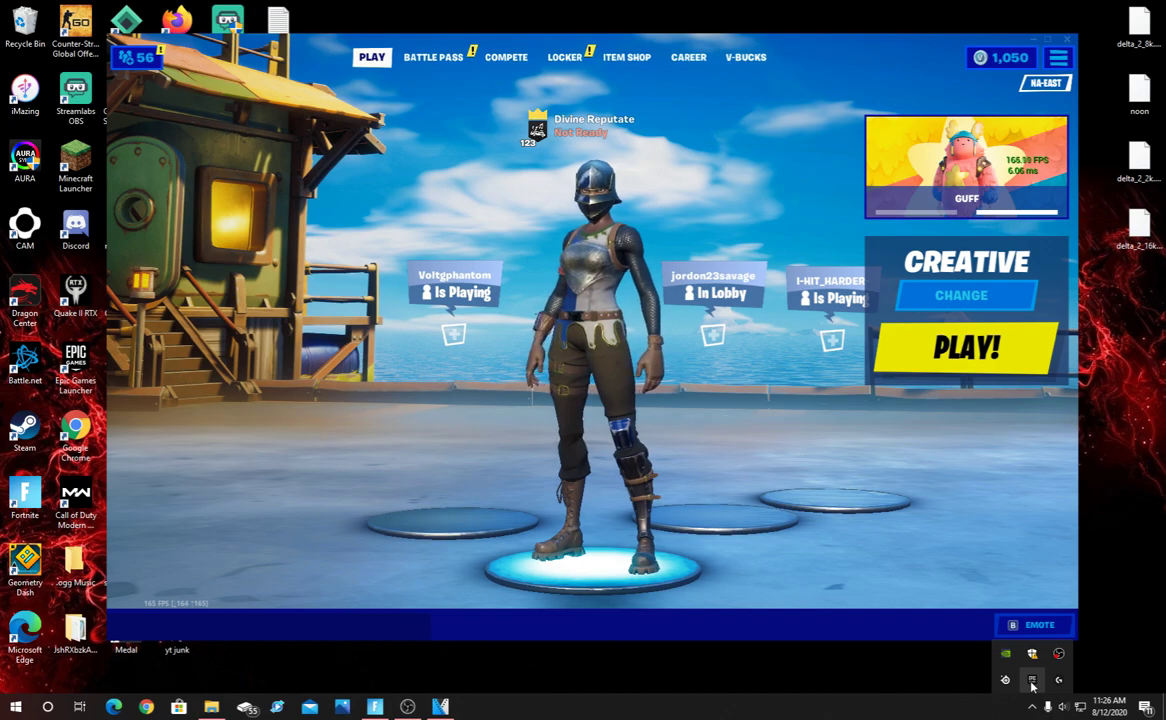
{"action": "right_click", "coordinate": [1032, 683]}
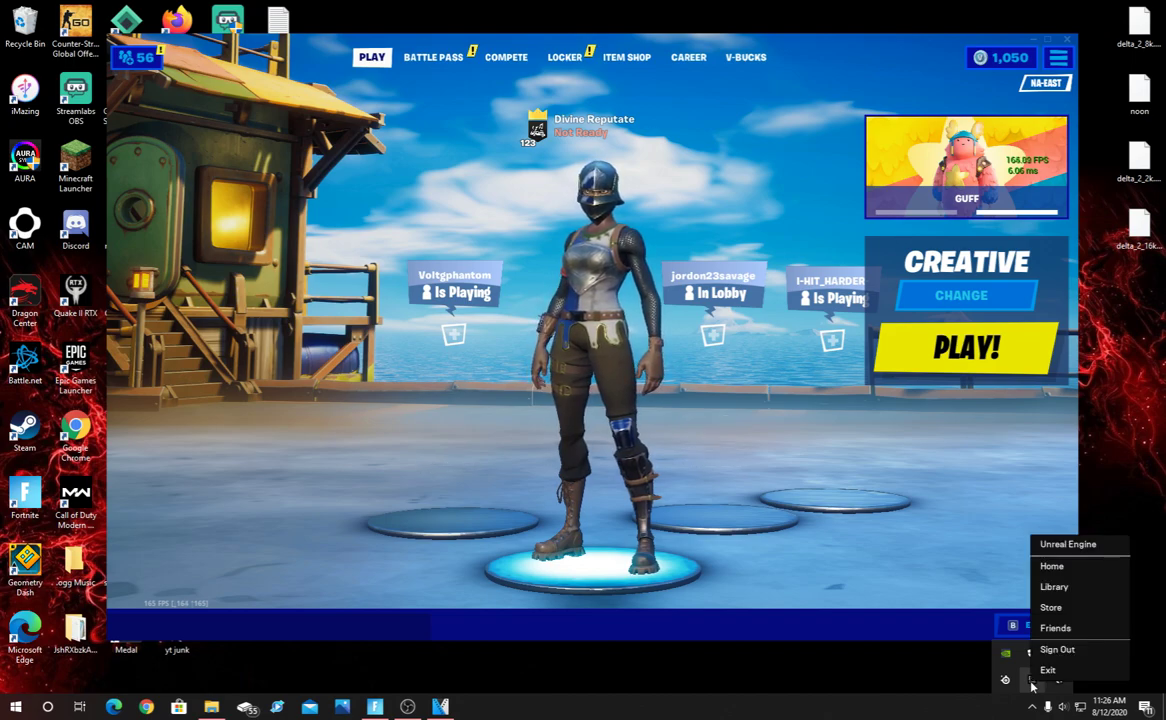
{"action": "left_click", "coordinate": [1047, 671]}
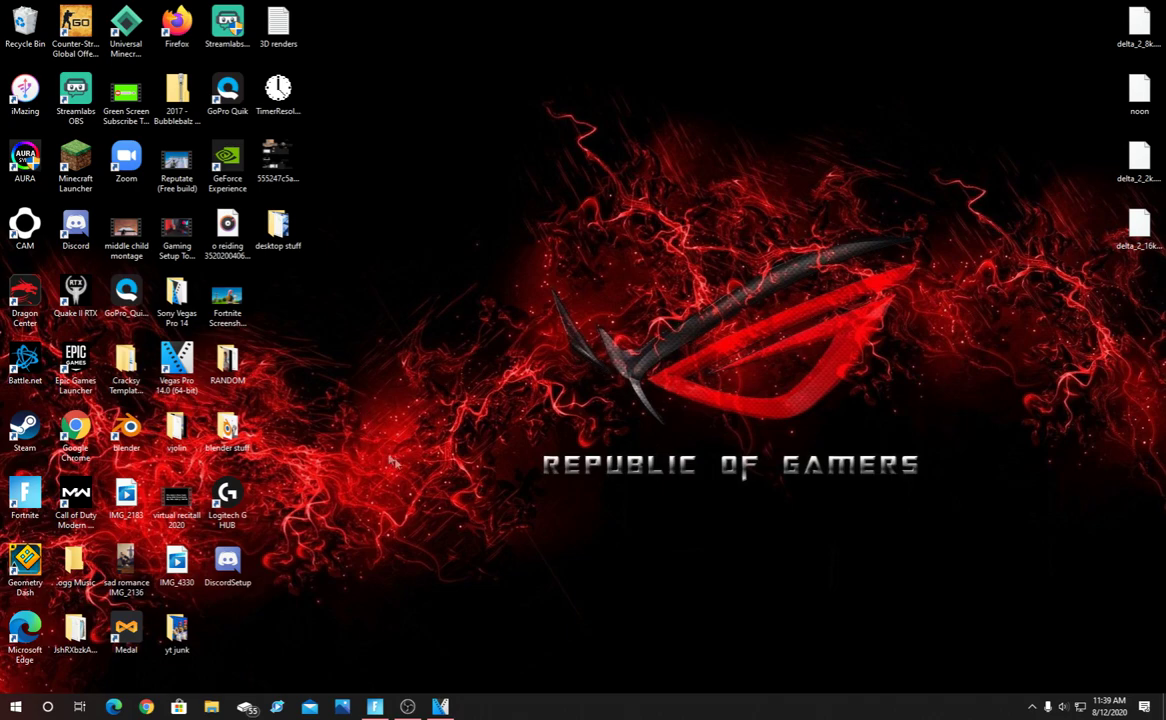
Switch to Chrome and search Google for "timer resolution"
{"action": "left_click", "coordinate": [150, 706]}
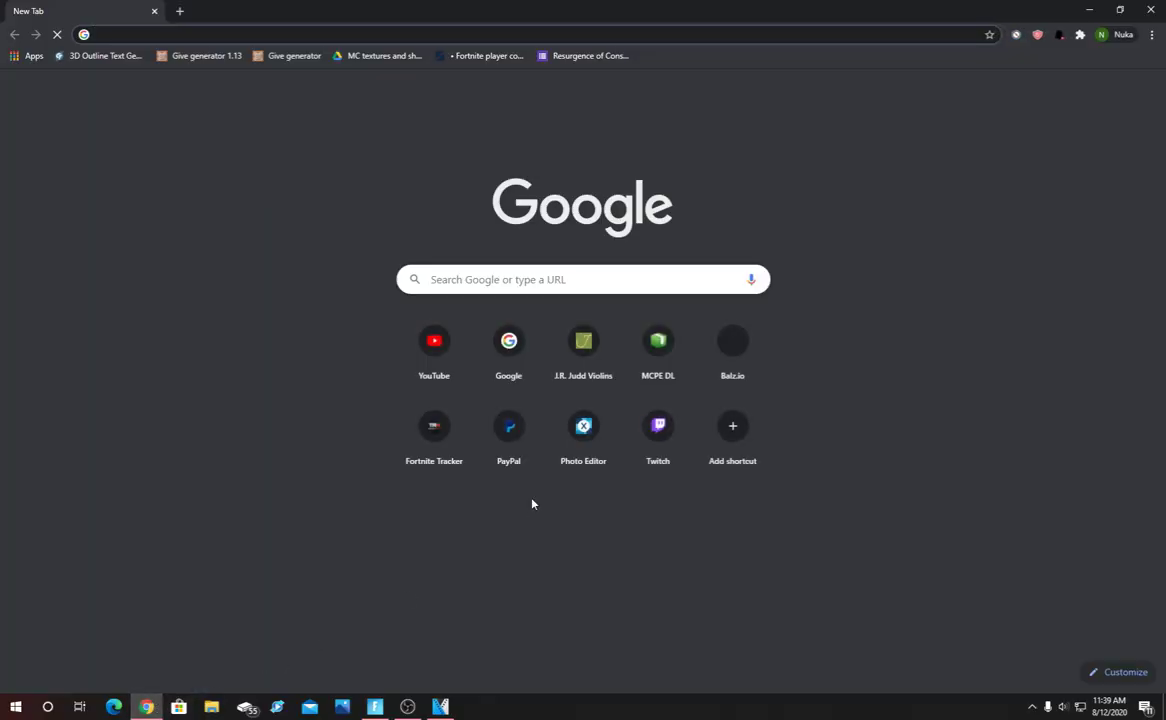
{"action": "type", "text": "timer"}
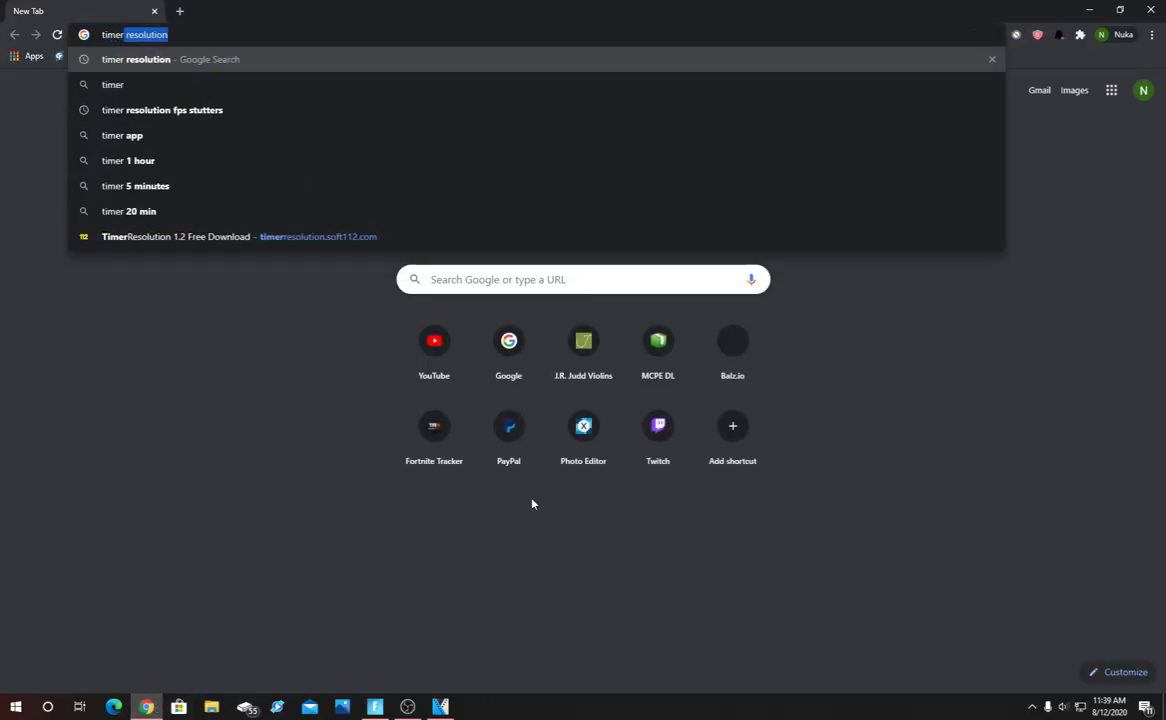
{"action": "type", "text": " resolution"}
{"action": "key", "text": "Return"}
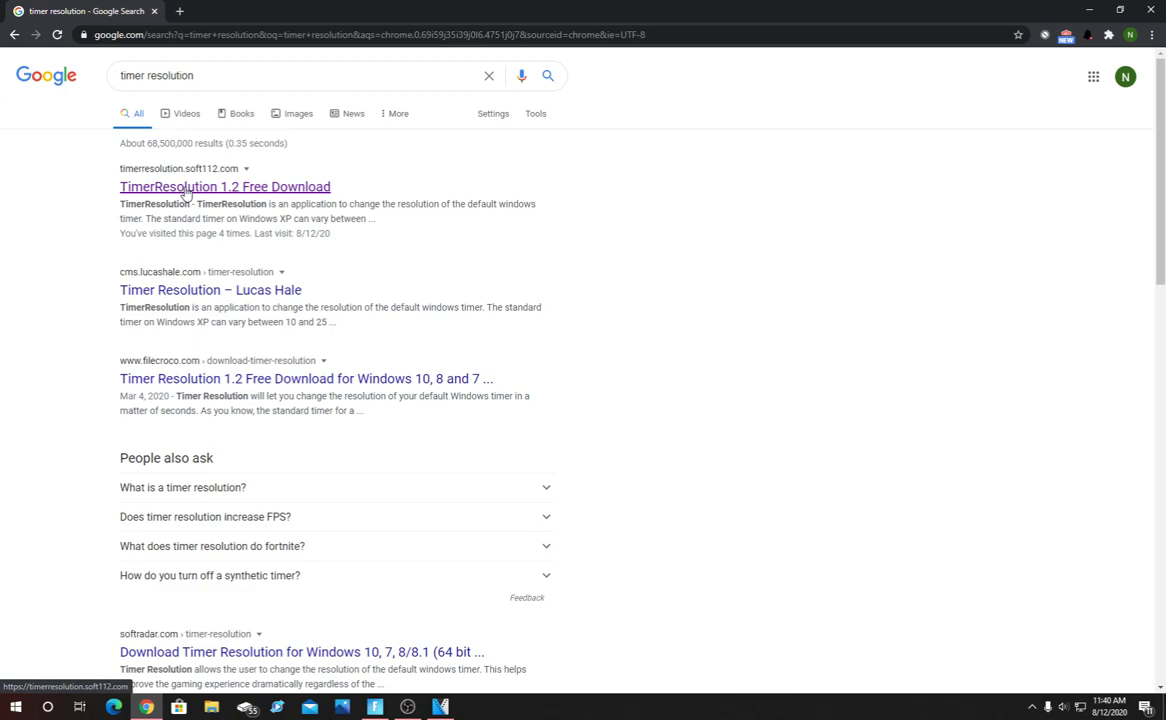
Download TimerResolution 1.2 from its Soft112 page and close the browser
{"action": "left_click", "coordinate": [185, 190]}
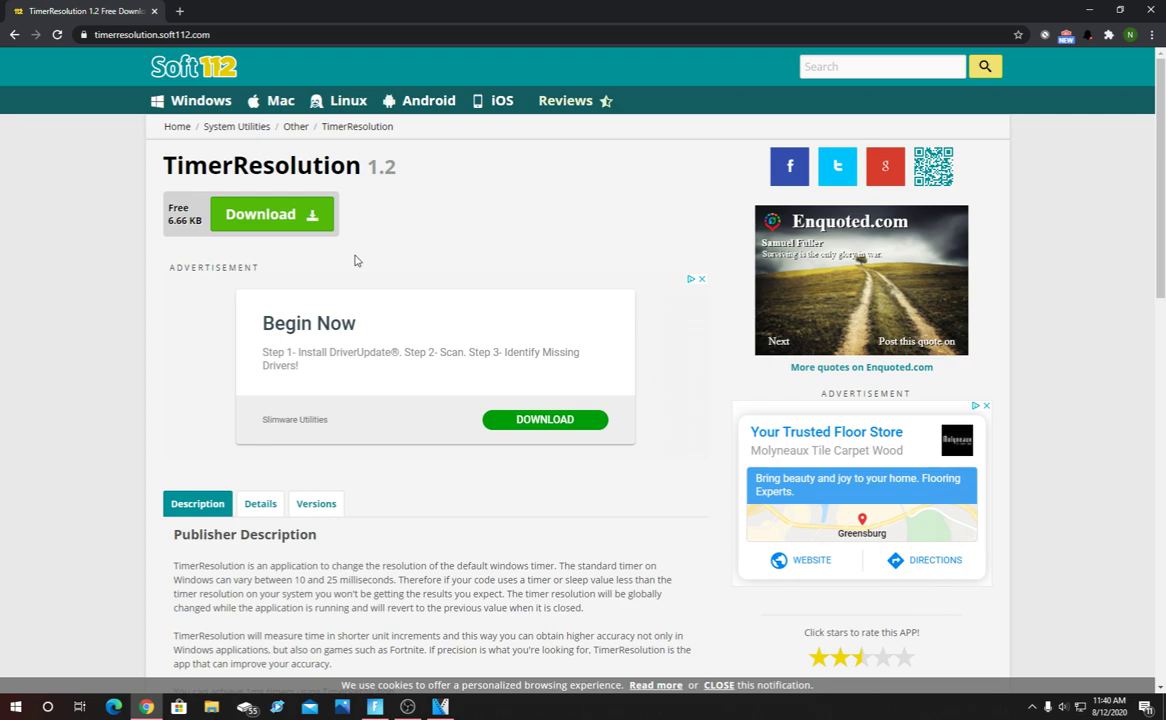
{"action": "left_click", "coordinate": [300, 214]}
{"action": "left_click", "coordinate": [1158, 7]}
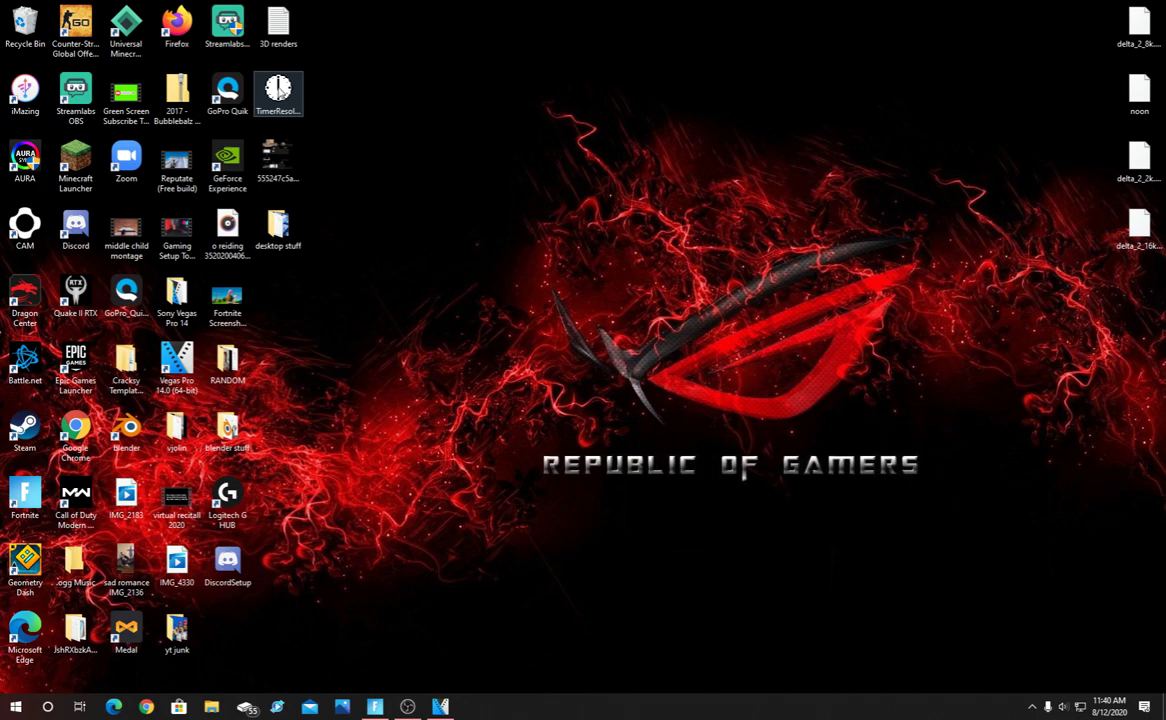
Run TimerResolution, set the Windows timer to its maximum resolution, and minimize the tool so it keeps running
{"action": "double_click", "coordinate": [258, 84]}
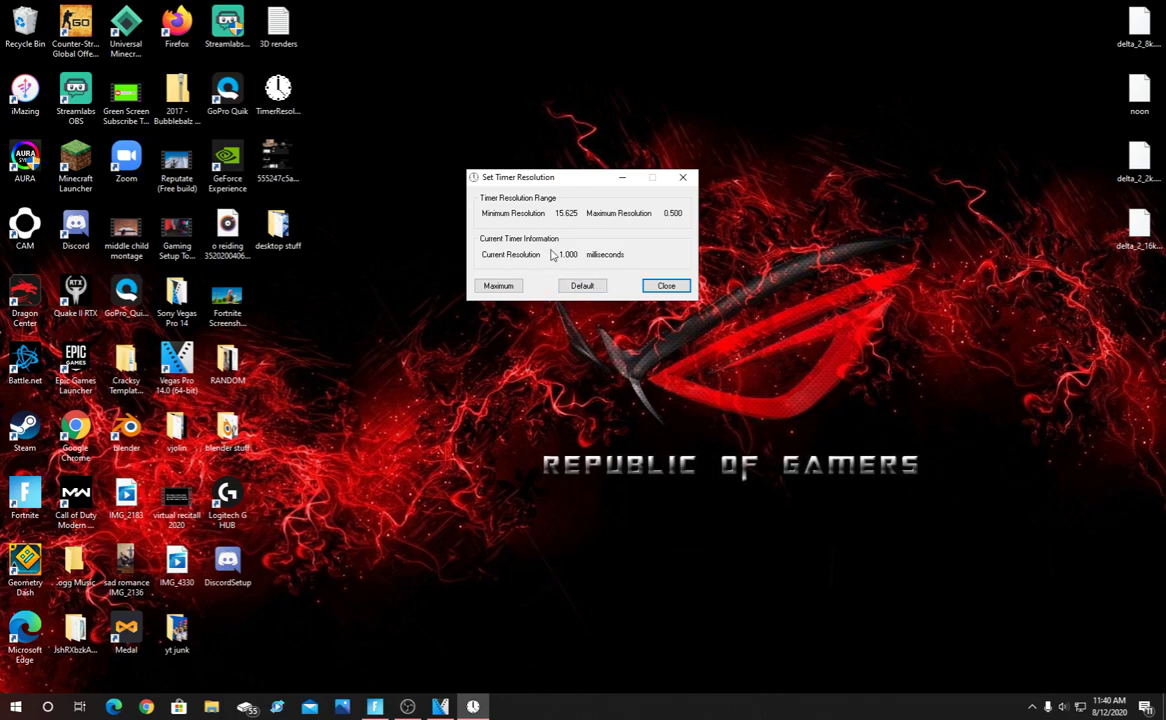
{"action": "left_click_drag", "start_coordinate": [559, 256], "coordinate": [574, 257]}
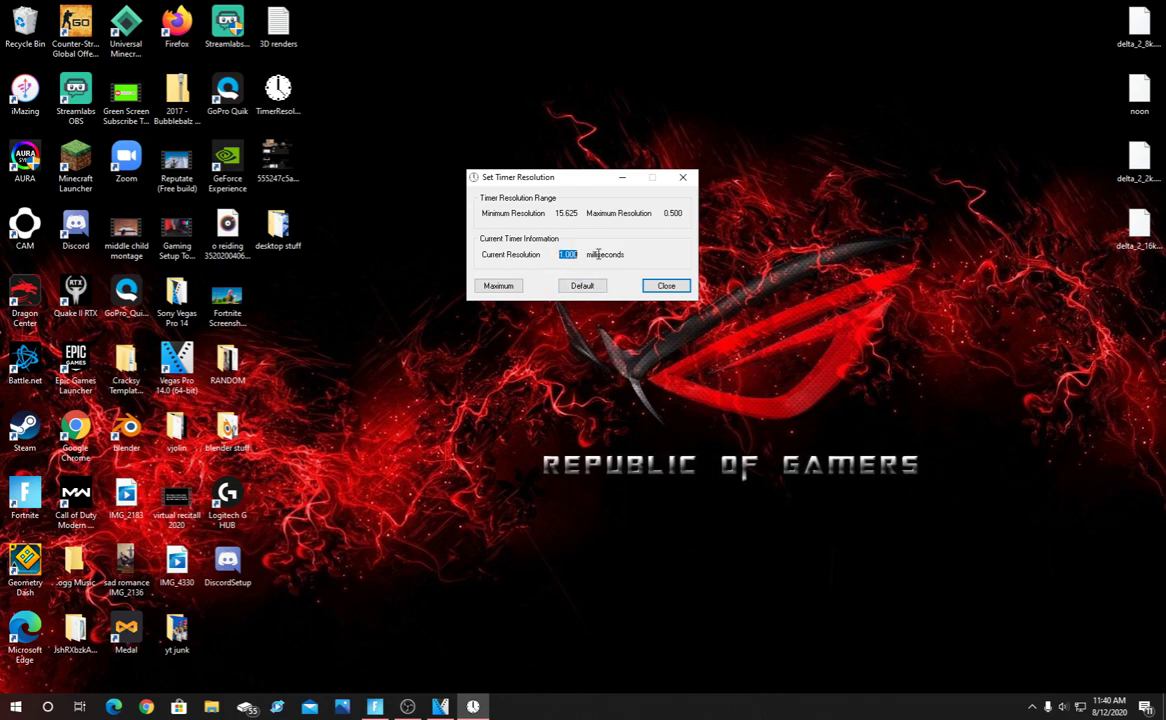
{"action": "left_click", "coordinate": [498, 286]}
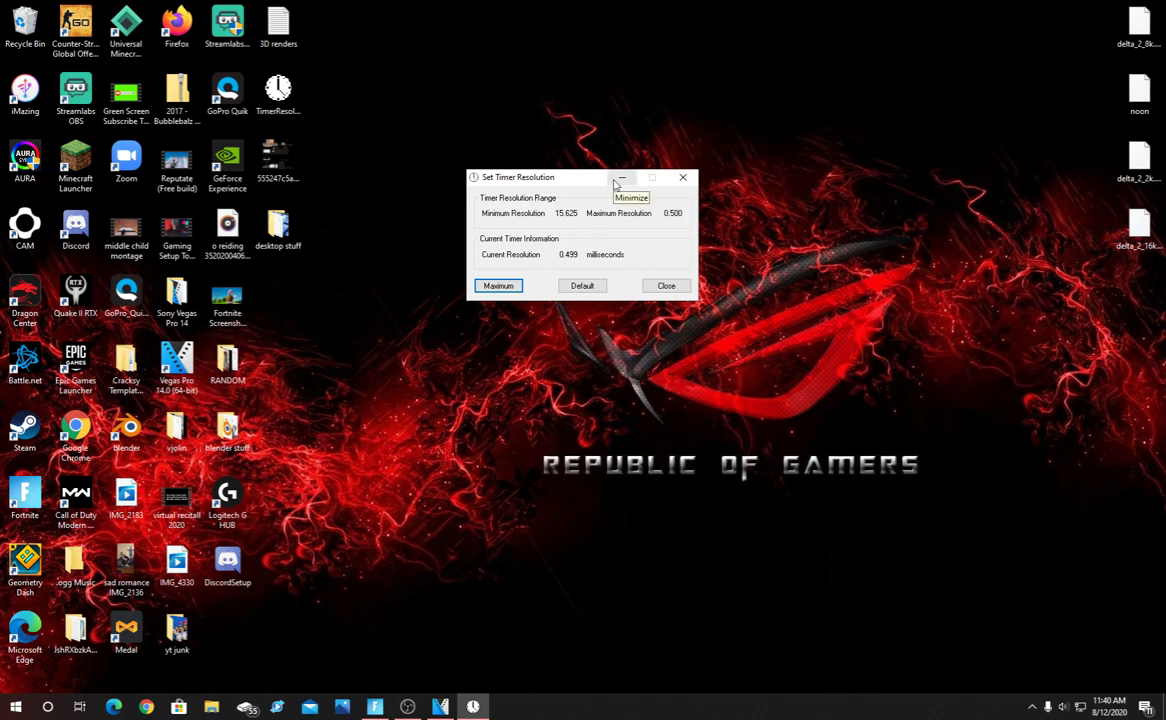
{"action": "left_click_drag", "start_coordinate": [541, 177], "coordinate": [510, 176]}
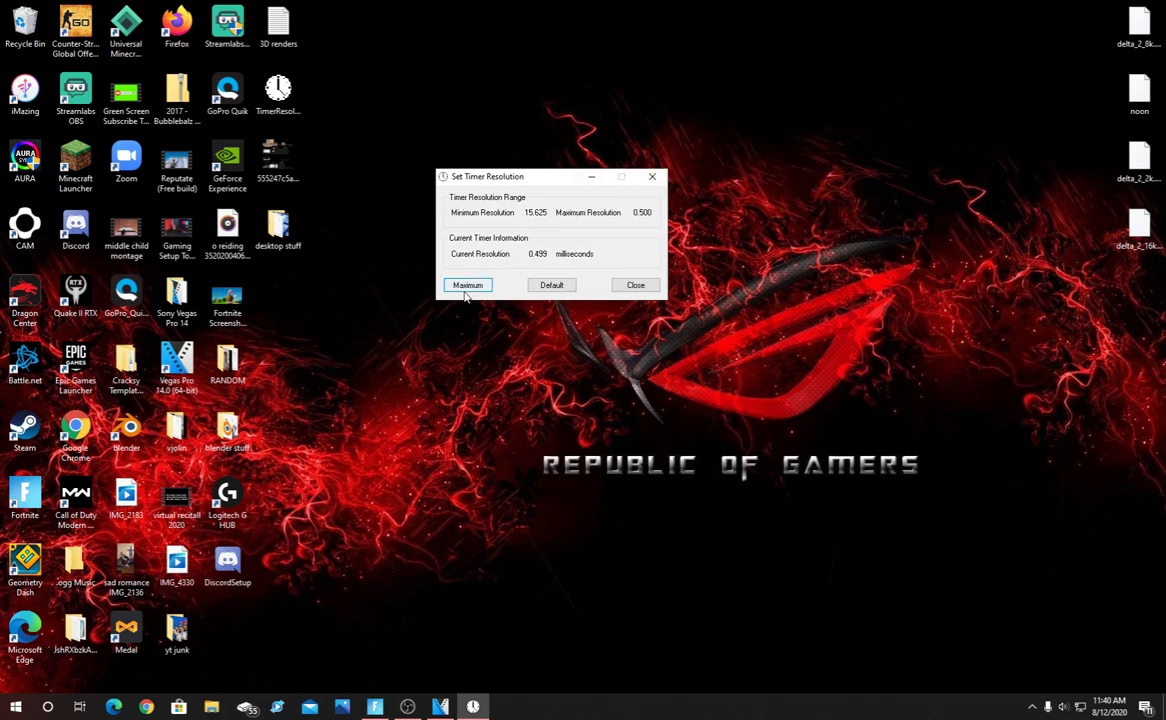
{"action": "left_click", "coordinate": [593, 182]}
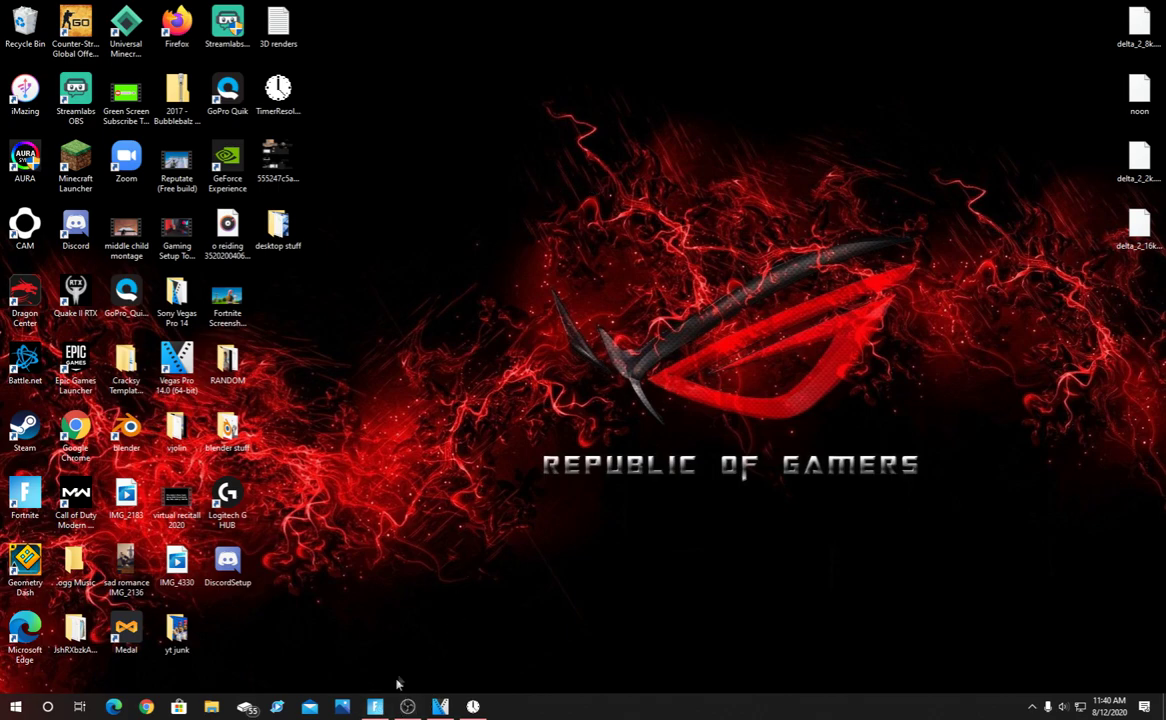
Switch to Fortnite and review its graphics quality and advanced graphics settings, trying View Distance at Far and returning it to Near
{"action": "left_click", "coordinate": [377, 708]}
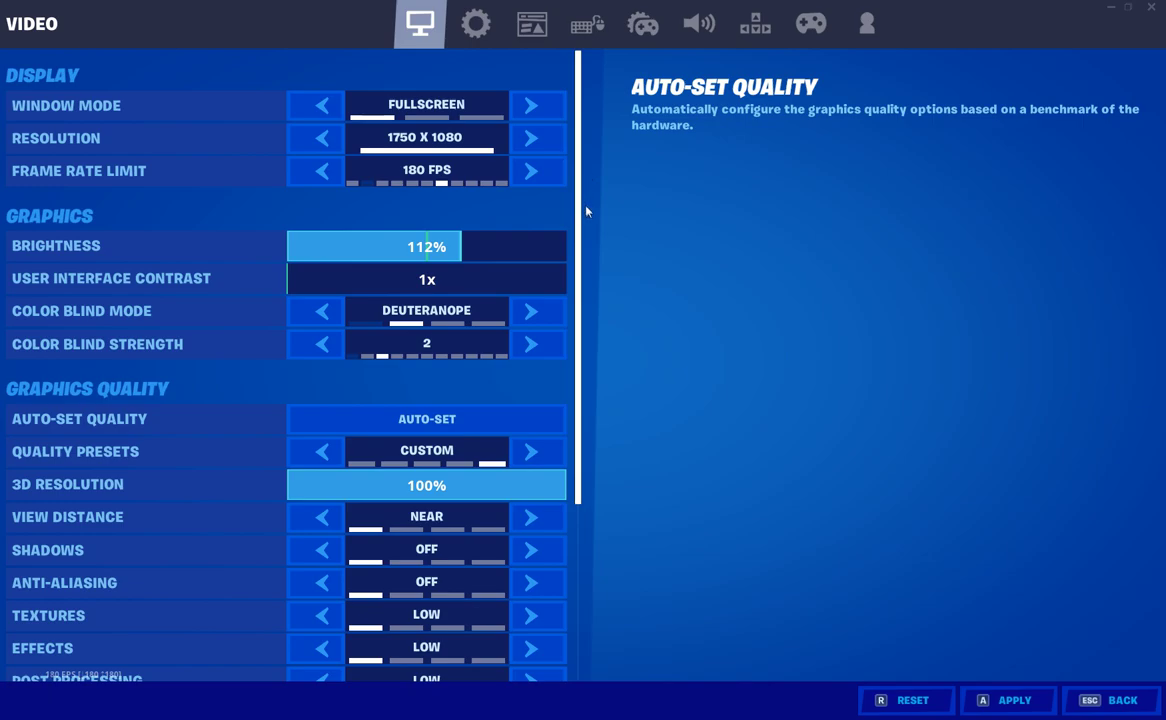
{"action": "scroll", "coordinate": [586, 230], "scroll_direction": "down", "scroll_amount": 3}
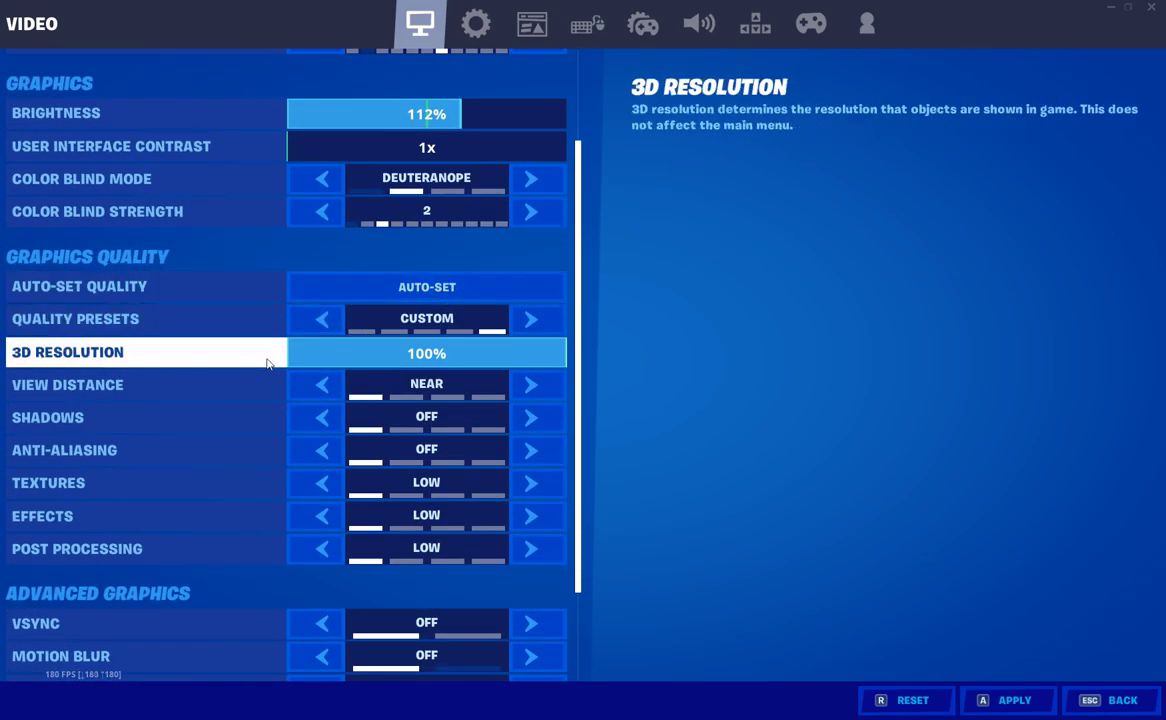
{"action": "left_click", "coordinate": [534, 387]}
{"action": "left_click", "coordinate": [534, 387]}
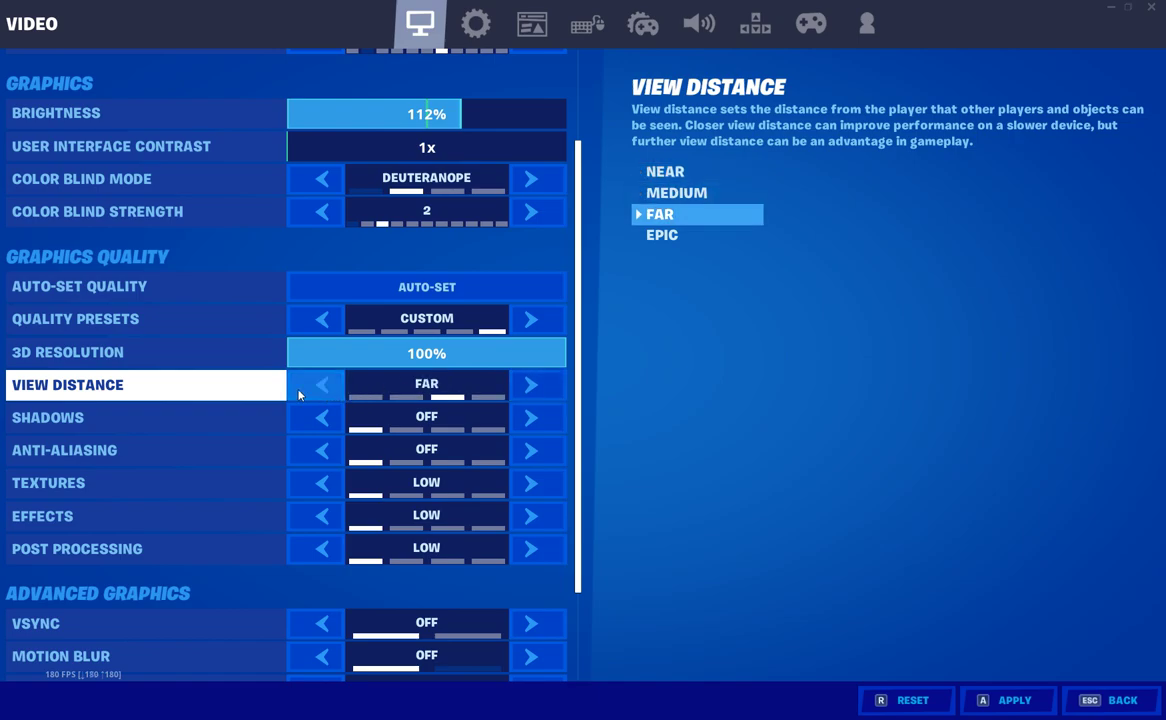
{"action": "left_click", "coordinate": [298, 395]}
{"action": "left_click", "coordinate": [298, 395]}
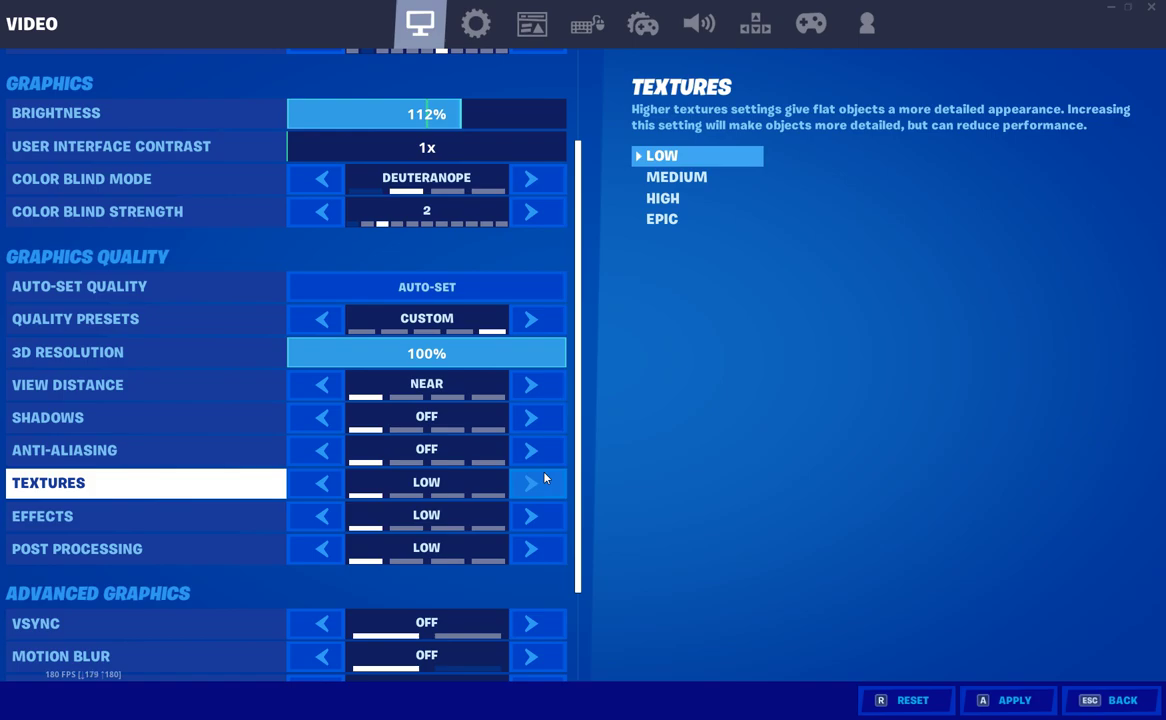
{"action": "scroll", "coordinate": [533, 482], "scroll_direction": "down", "scroll_amount": 1}
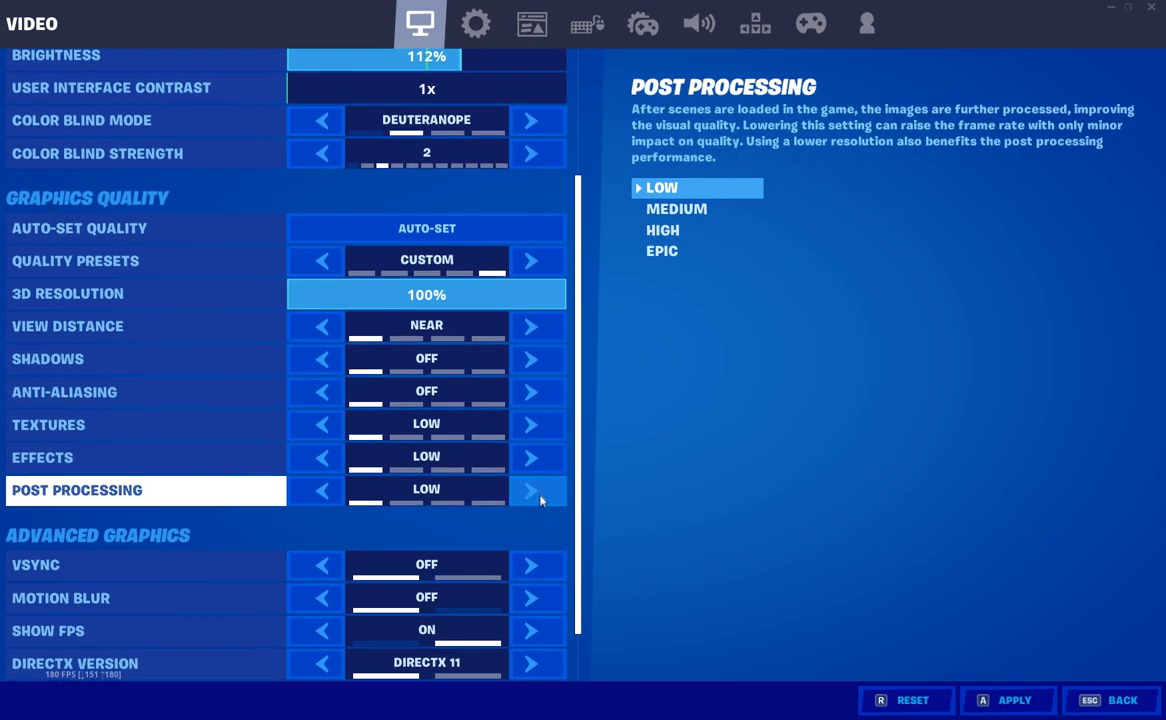
{"action": "scroll", "coordinate": [575, 430], "scroll_direction": "down", "scroll_amount": 1}
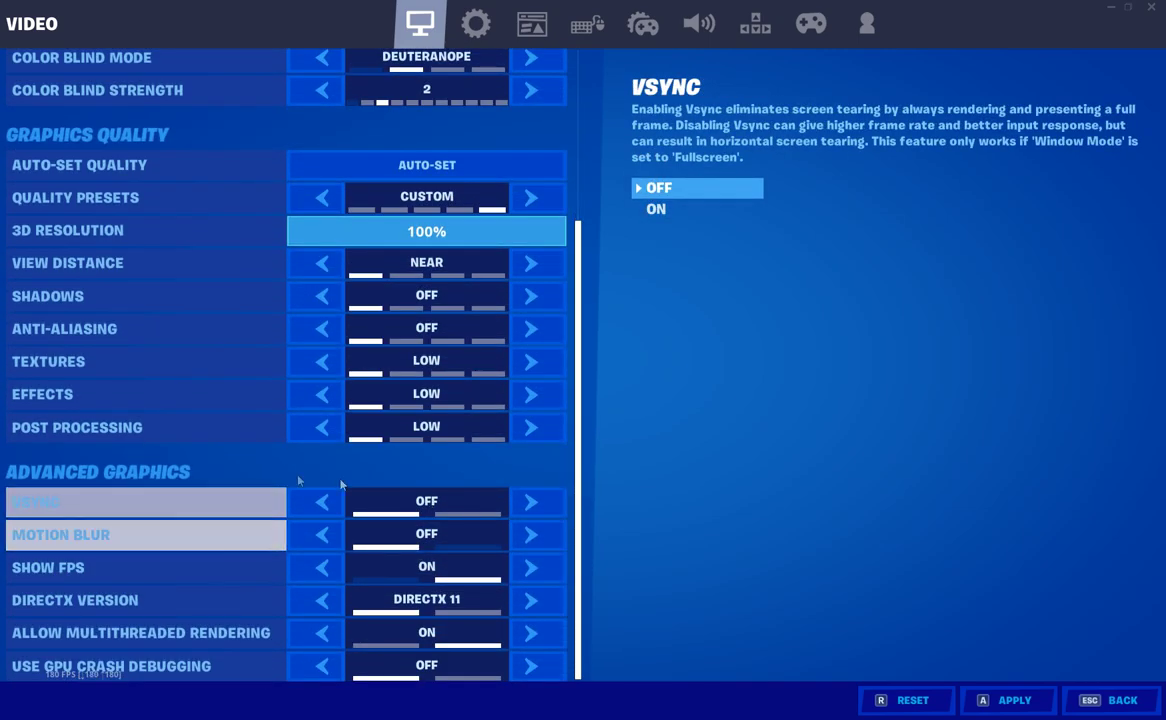